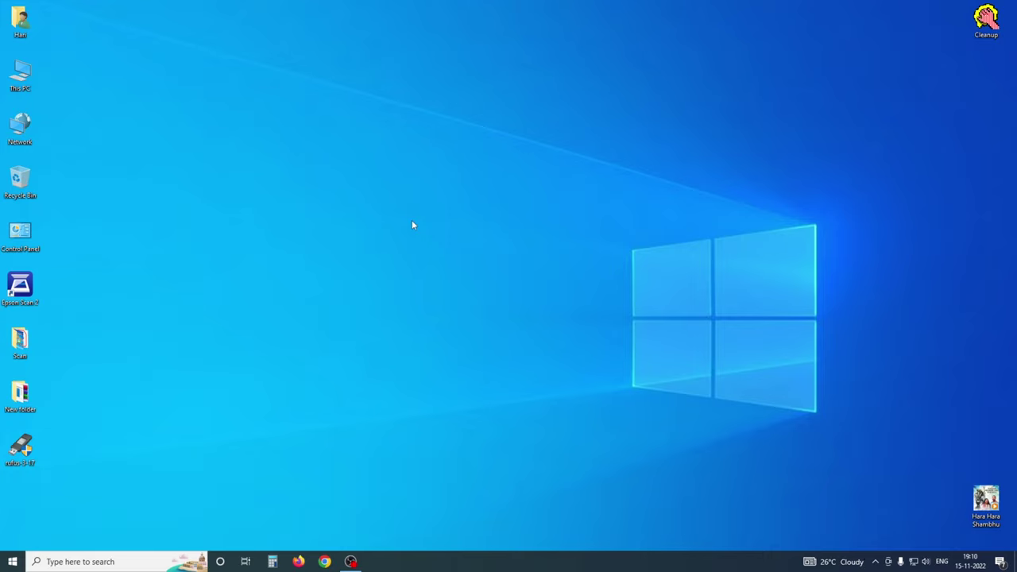
Refresh the desktop, then launch Chrome and search the web for 'refus'
right_click(411, 221)
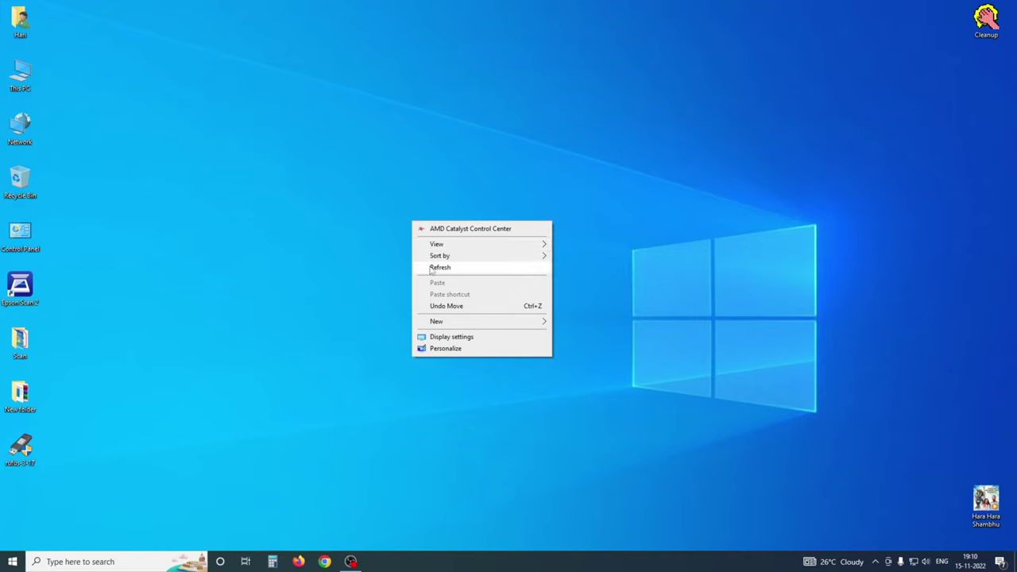
click(430, 267)
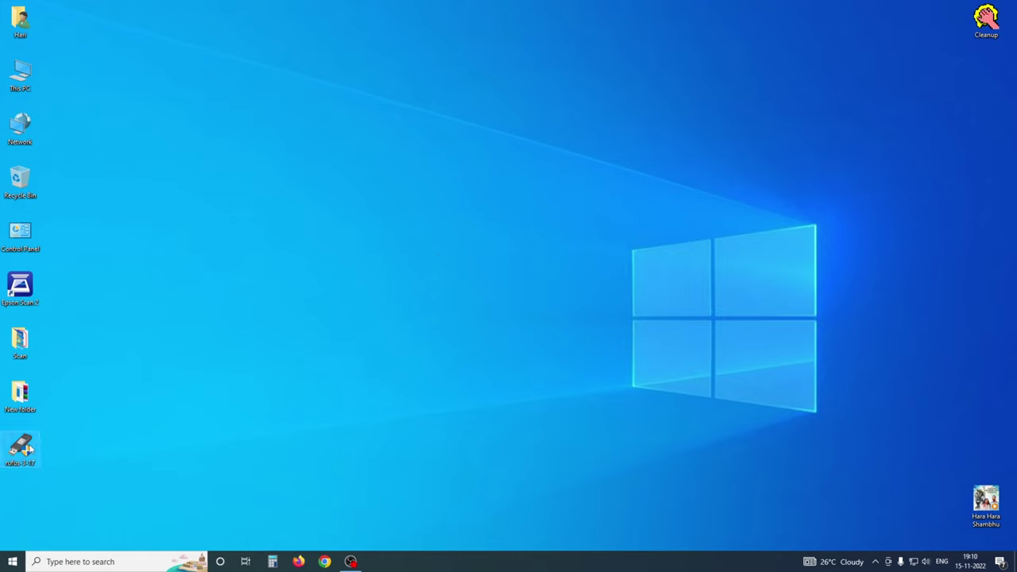
mouse_move(29, 450)
click(324, 562)
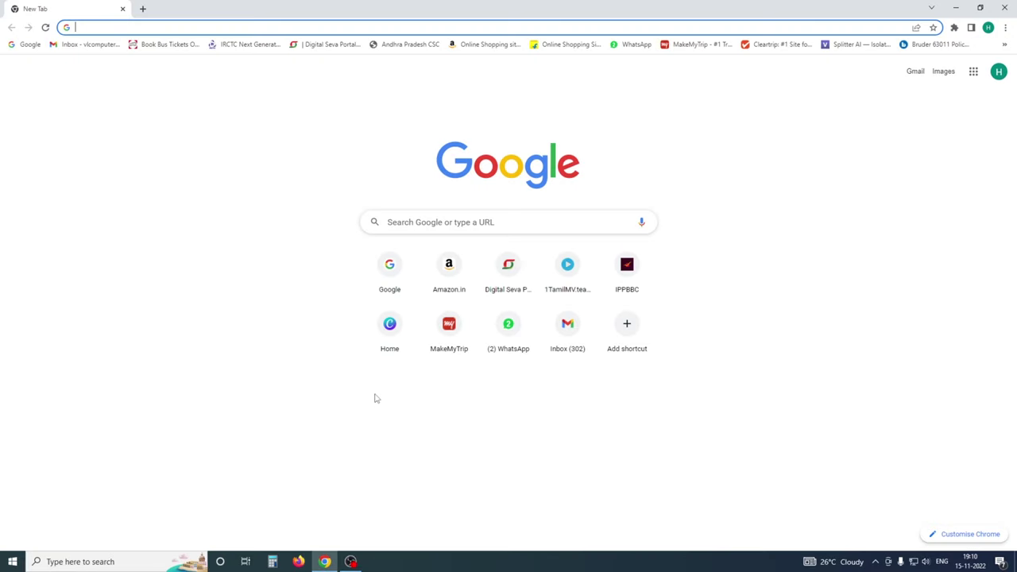
text(refus)
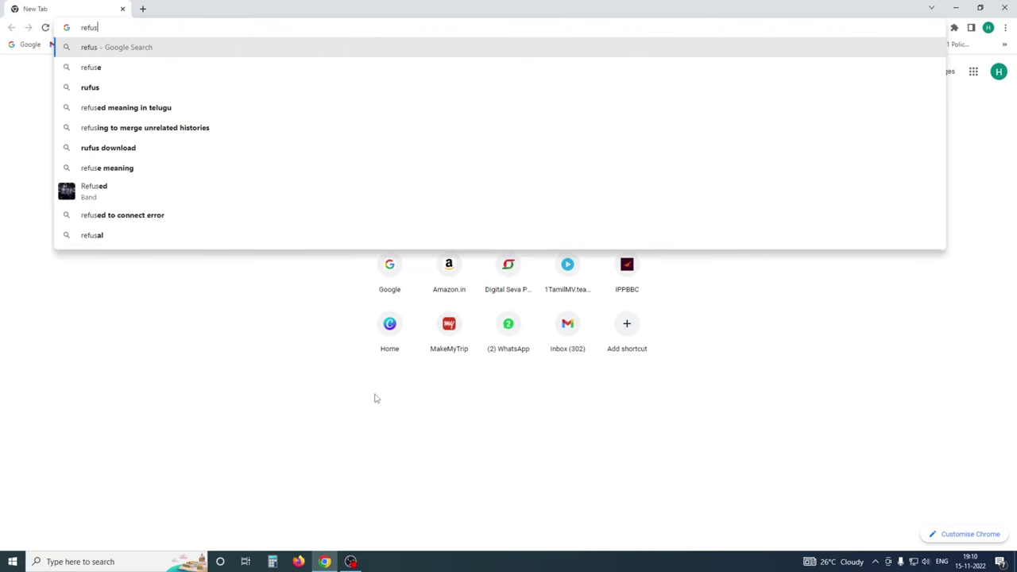
key(Return)
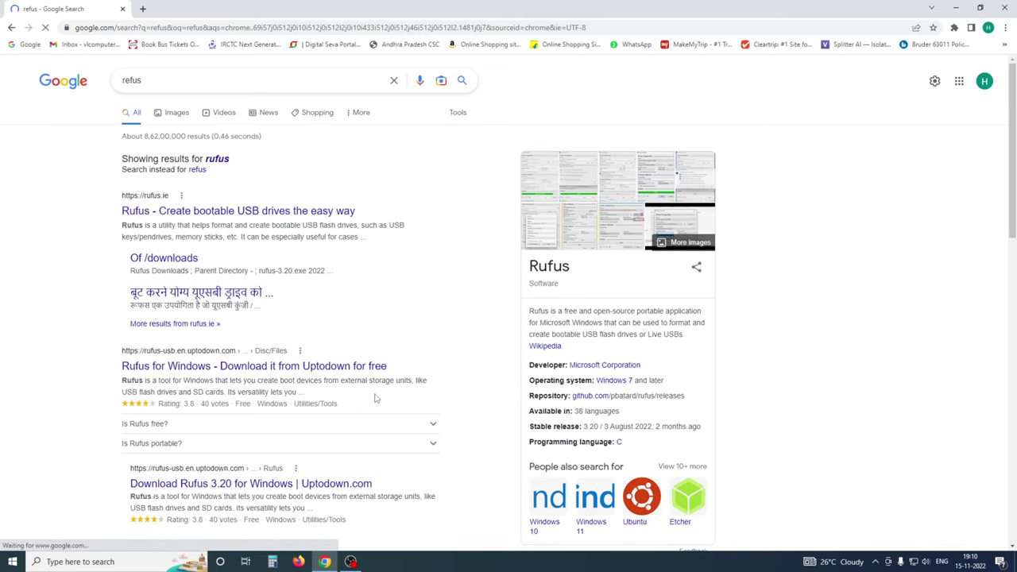
Open the official rufus.ie site and download Rufus 3.20 from its Download section
click(217, 213)
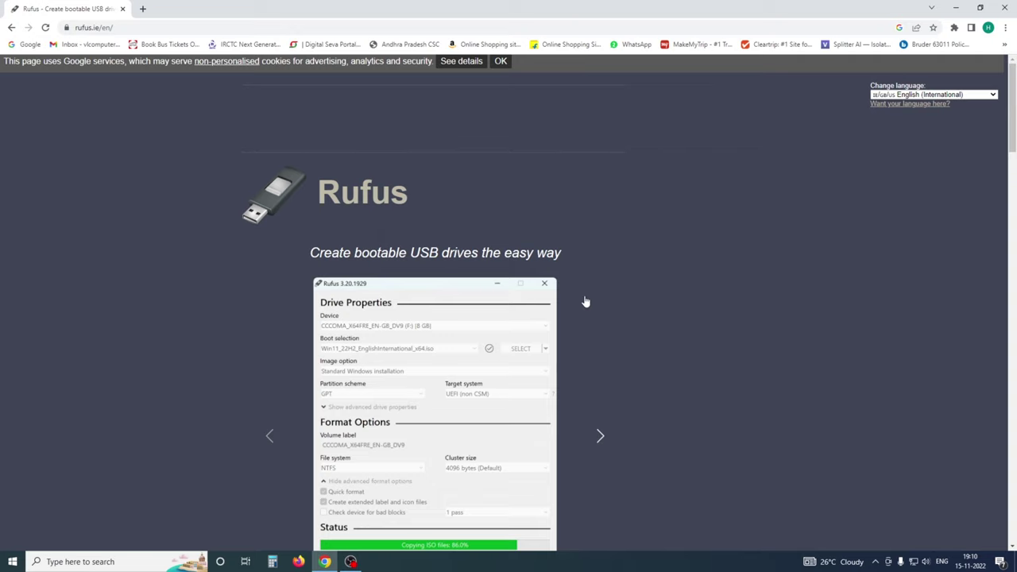
scroll(585, 302, down, 2)
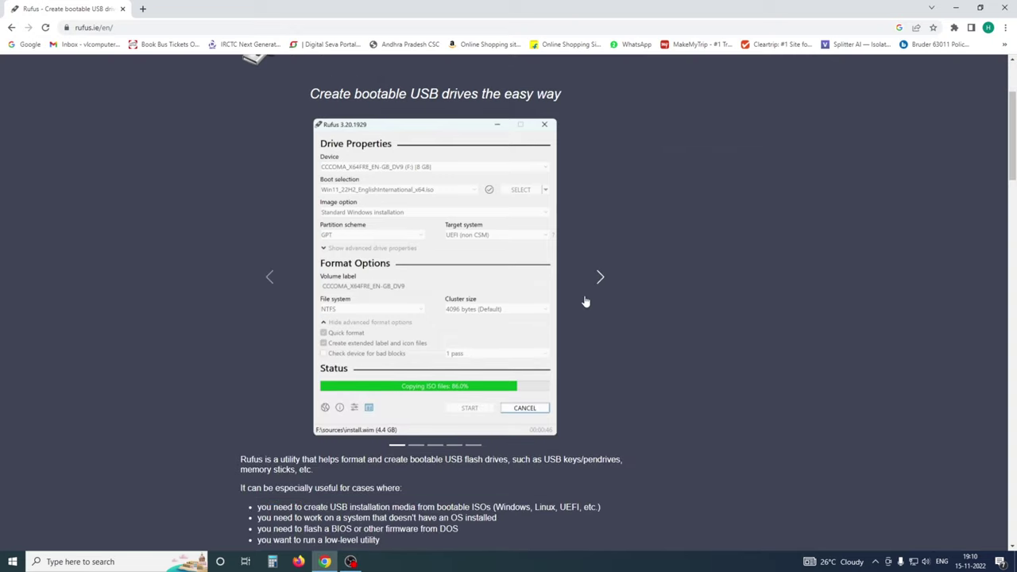
scroll(585, 302, down, 4)
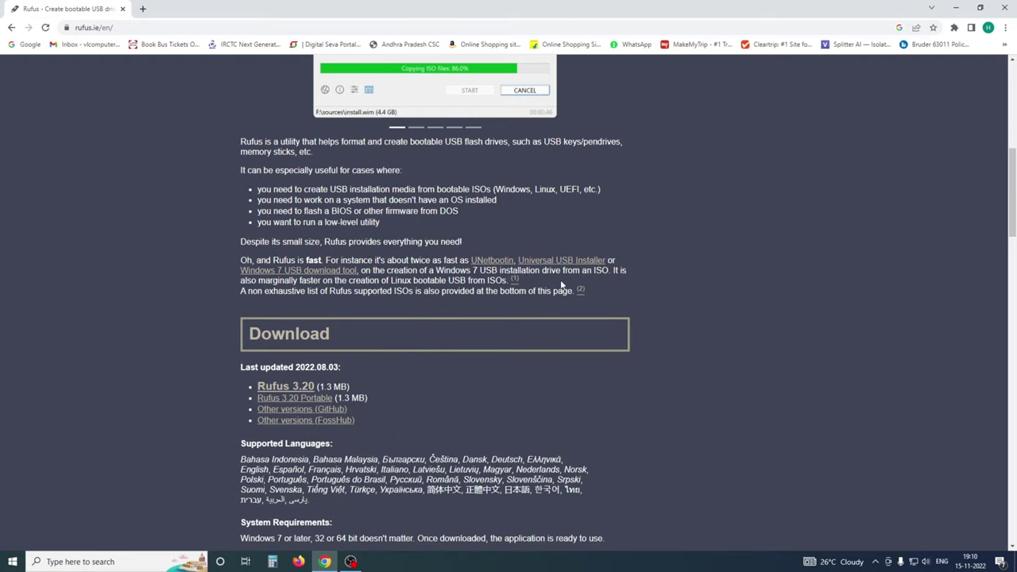
click(284, 388)
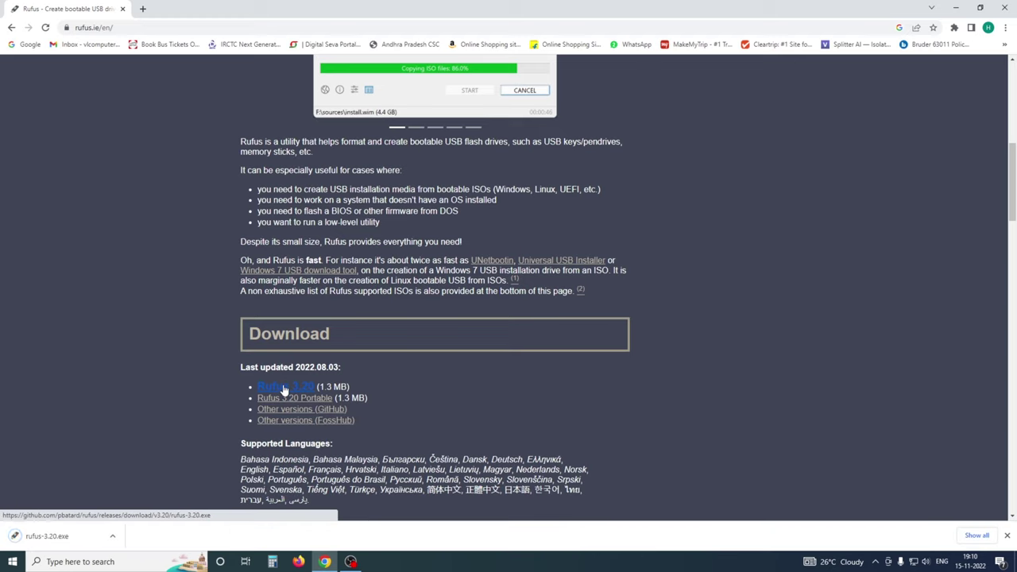
Cut rufus-3.20 from the Downloads folder, then close Explorer and Chrome
click(112, 535)
click(150, 498)
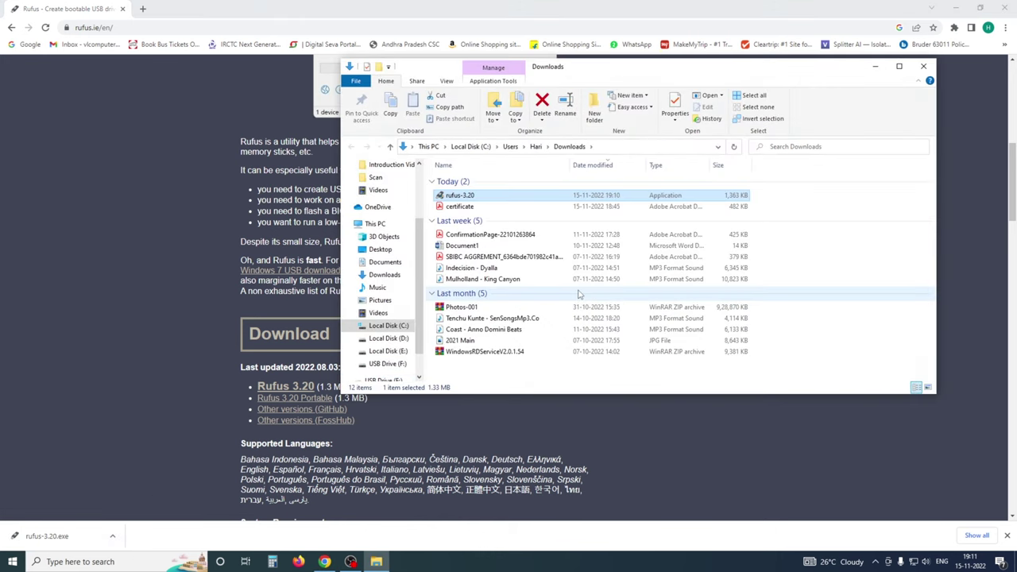
right_click(480, 200)
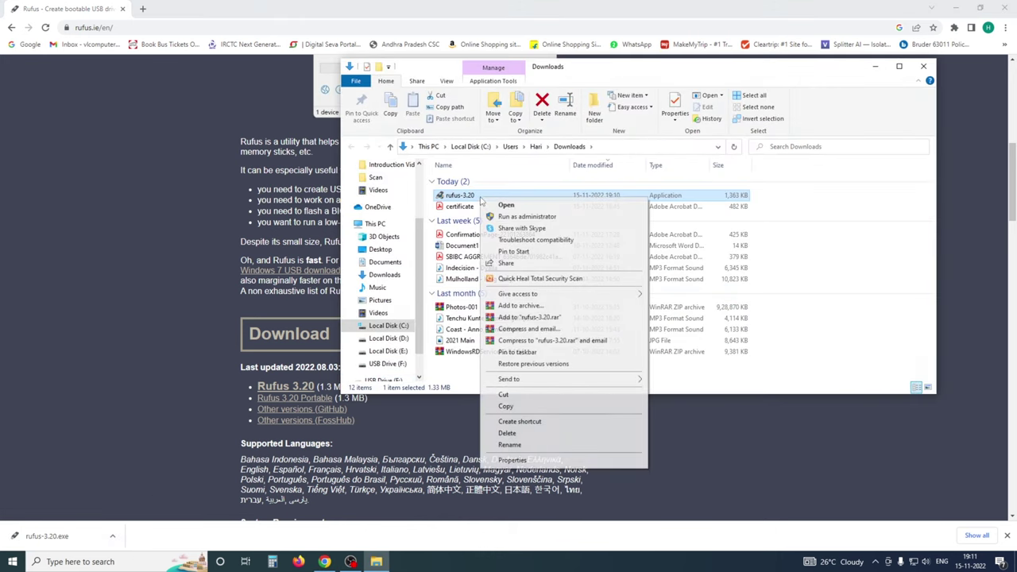
click(511, 394)
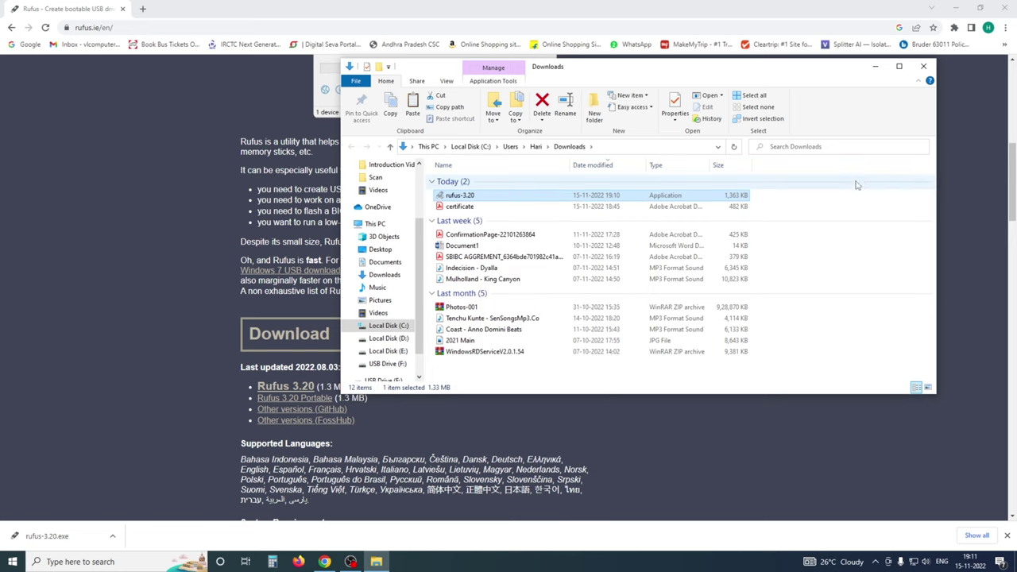
click(923, 66)
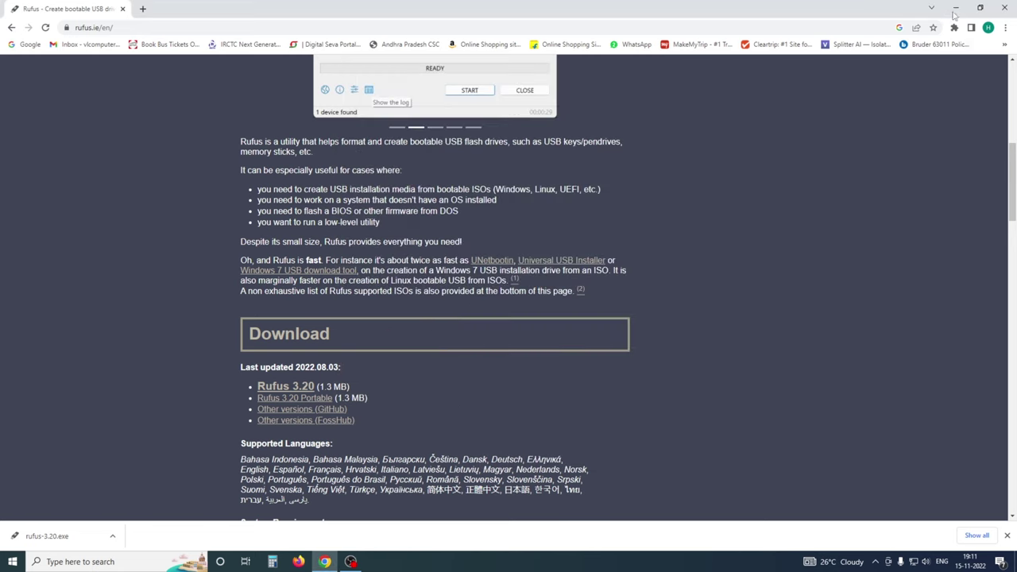
click(995, 9)
Paste rufus-3.20 onto the desktop, place its icon bottom-left, and refresh the desktop
right_click(231, 199)
click(254, 262)
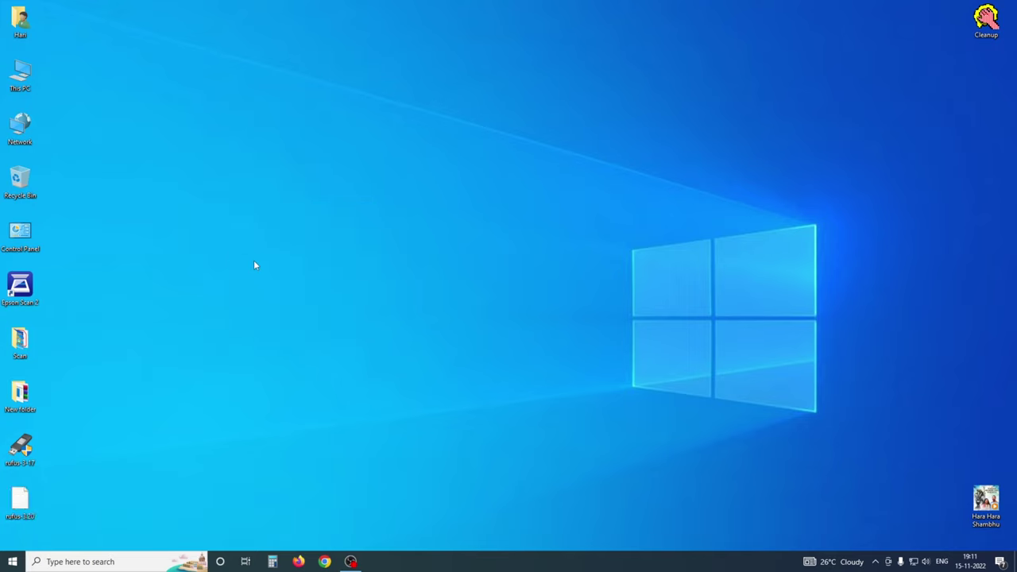
drag(223, 193, 28, 507)
right_click(102, 309)
right_click(109, 310)
click(131, 355)
Run rufus-3.20 from the desktop and answer No to the online update check prompt
double_click(27, 502)
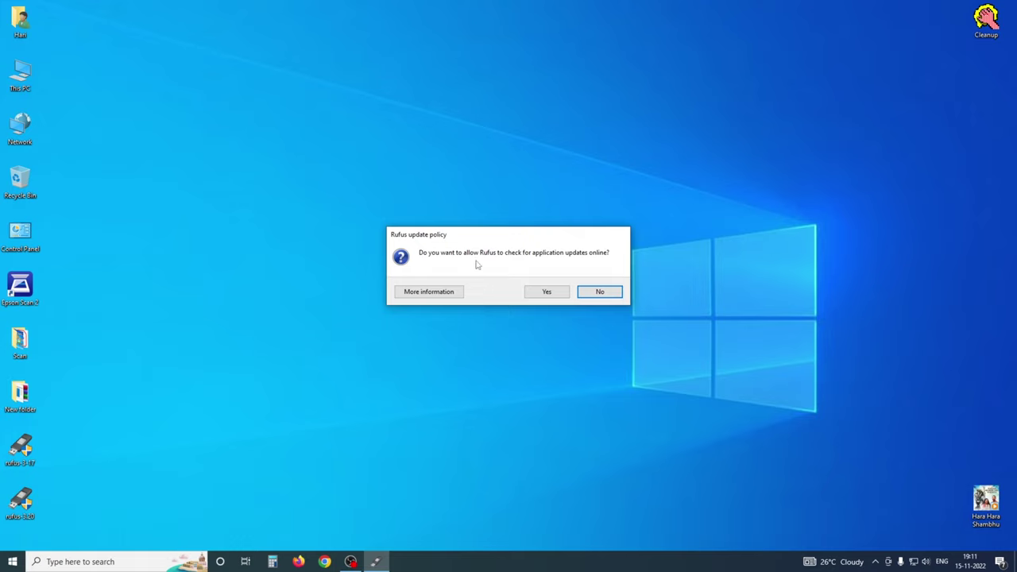
click(590, 293)
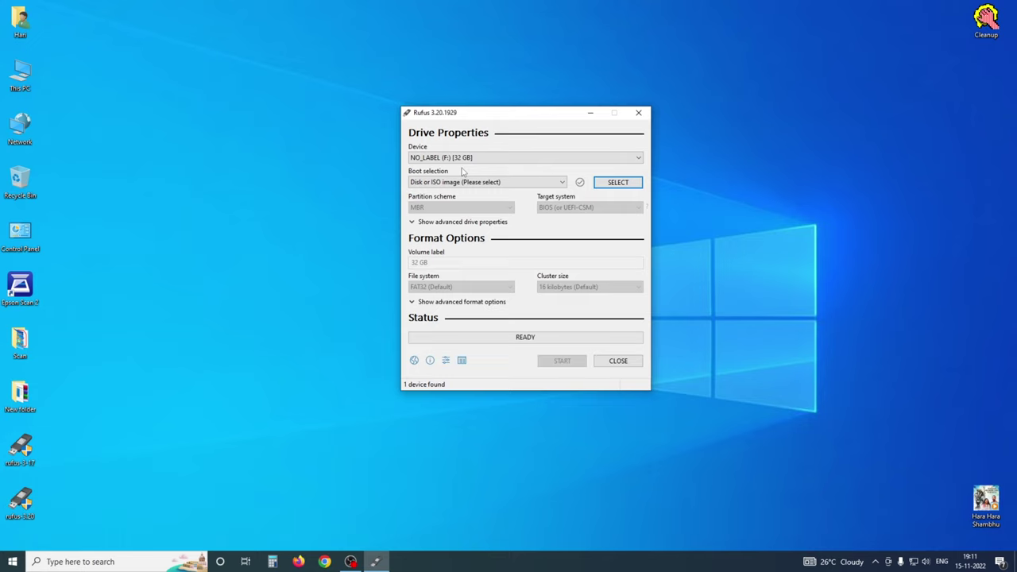
Browse to D:\Softwares\Windows and open Windows 10 21H2 OFF19.ENU.SEP2021.iso as the image
click(618, 183)
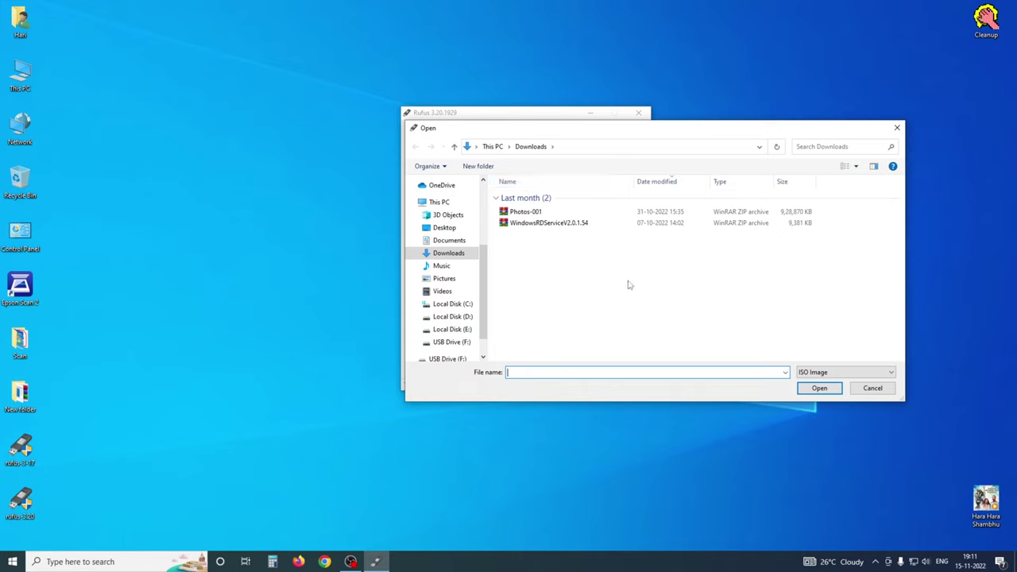
click(452, 329)
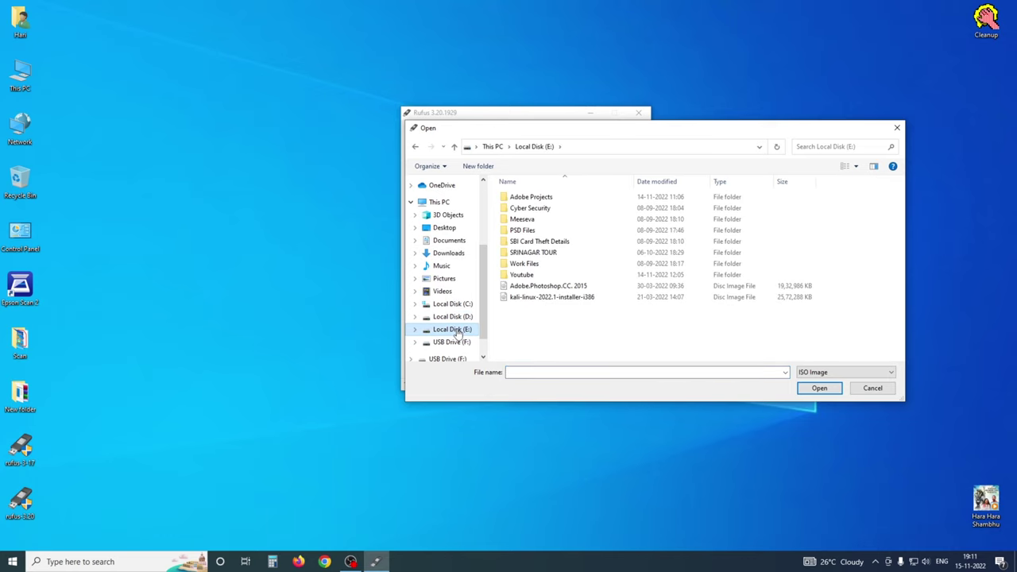
click(457, 317)
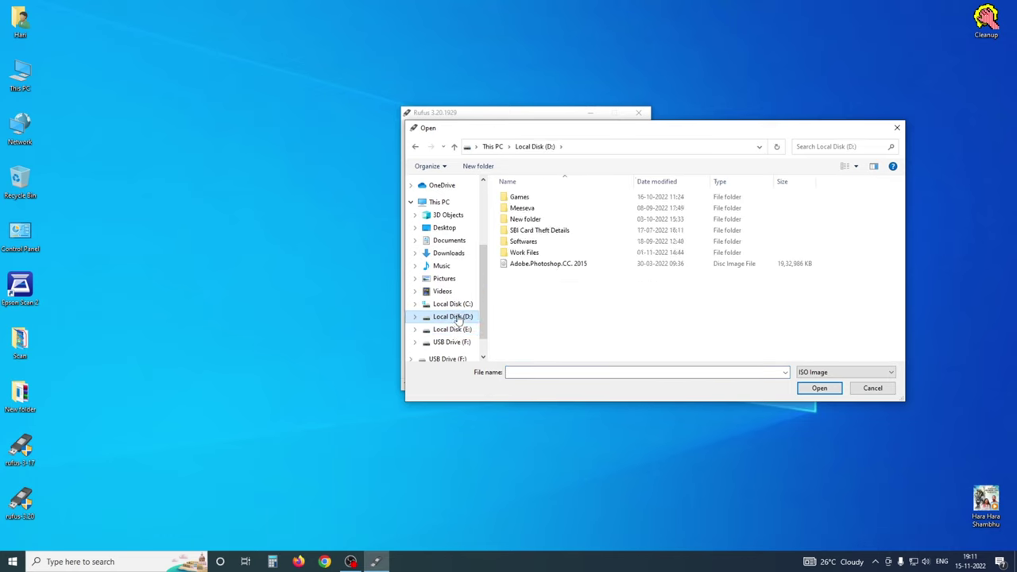
click(524, 252)
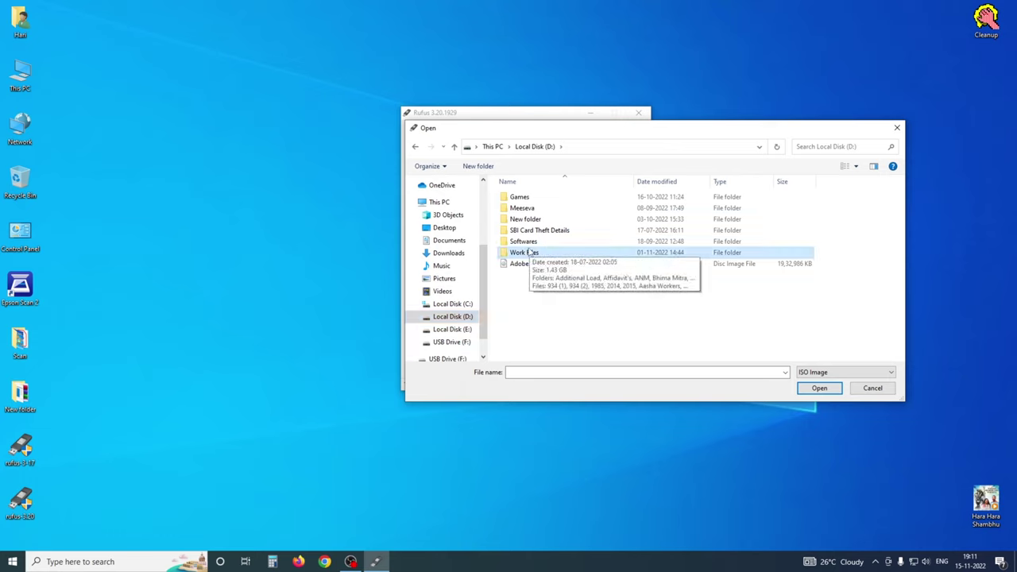
double_click(524, 241)
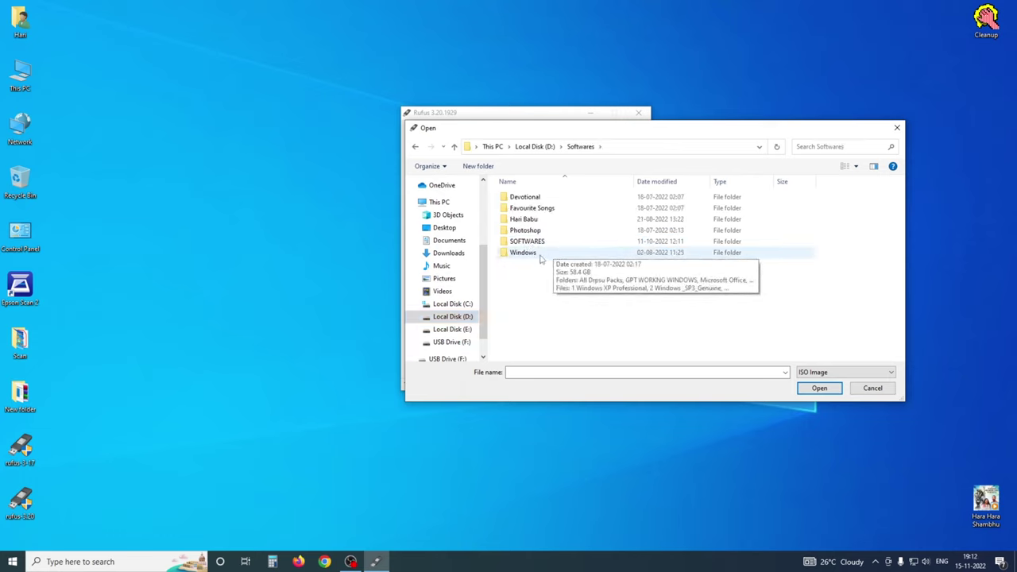
double_click(540, 254)
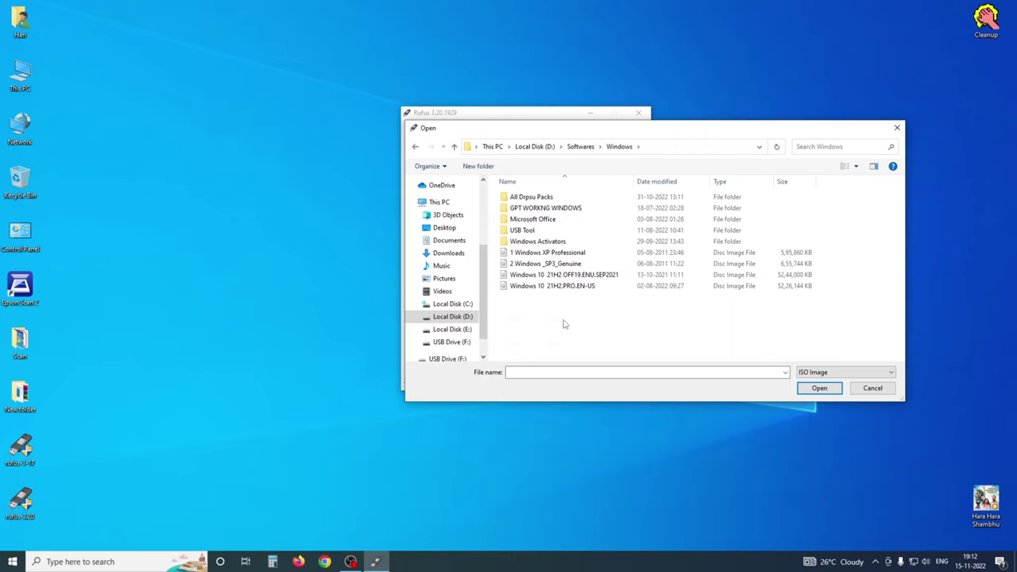
click(571, 278)
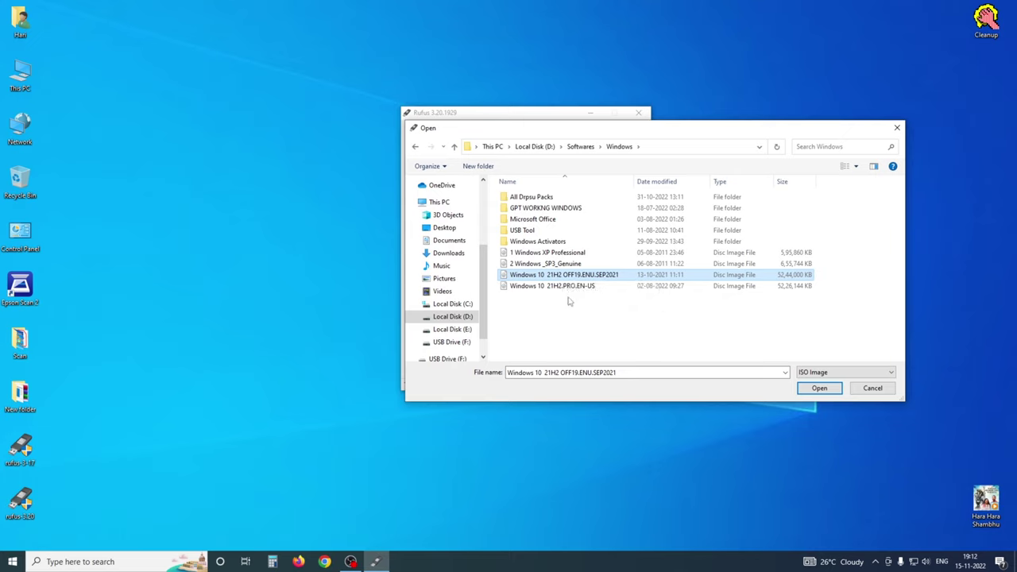
click(570, 288)
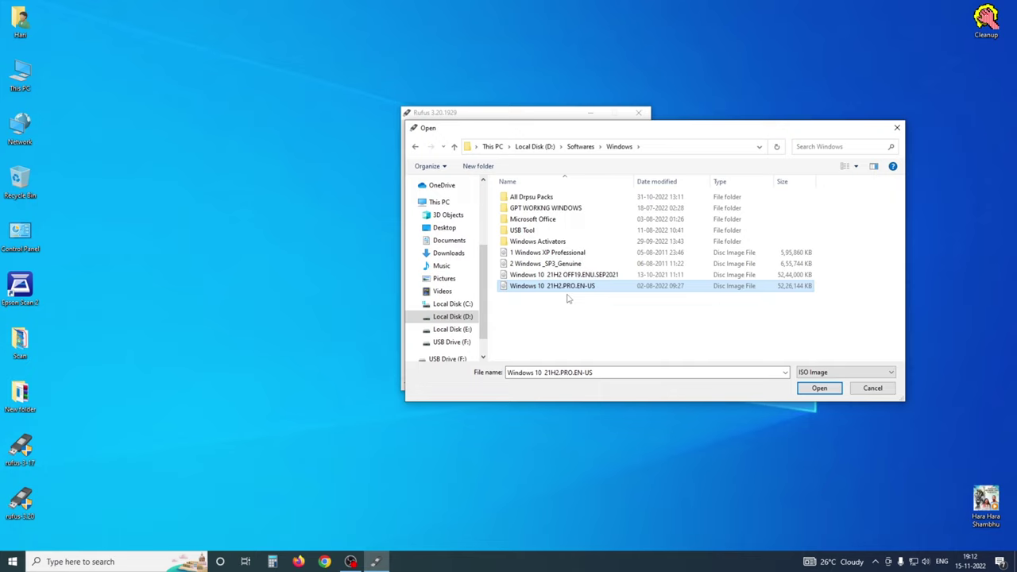
click(568, 275)
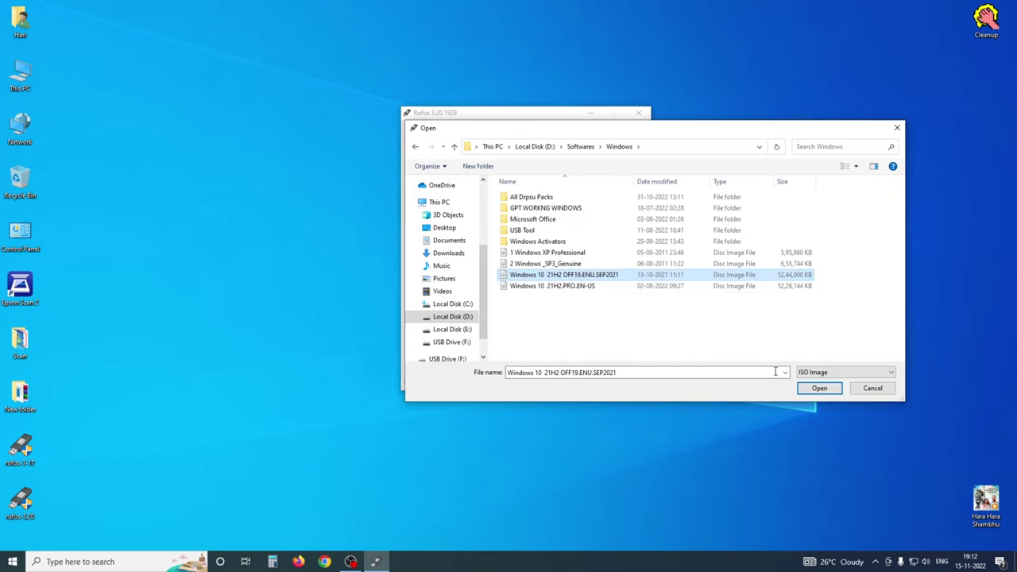
click(819, 387)
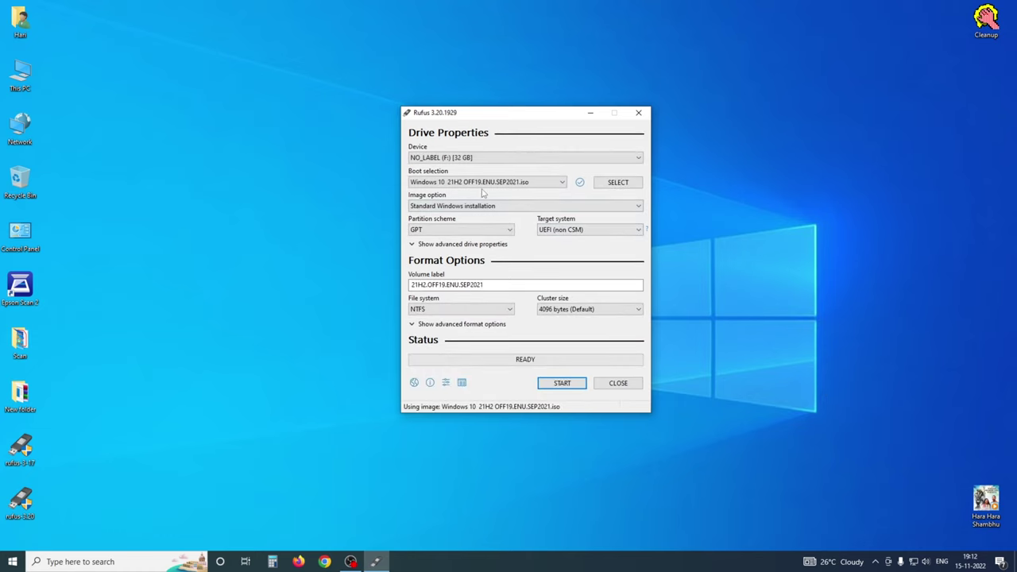
Switch the partition scheme to MBR, keep NTFS, and start writing, accepting the erase warning
click(511, 229)
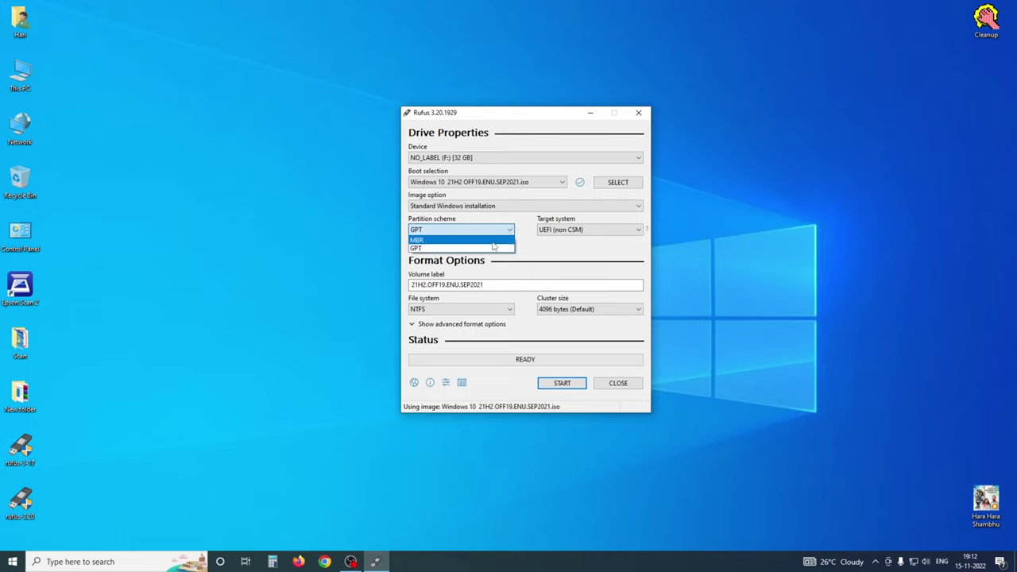
click(450, 240)
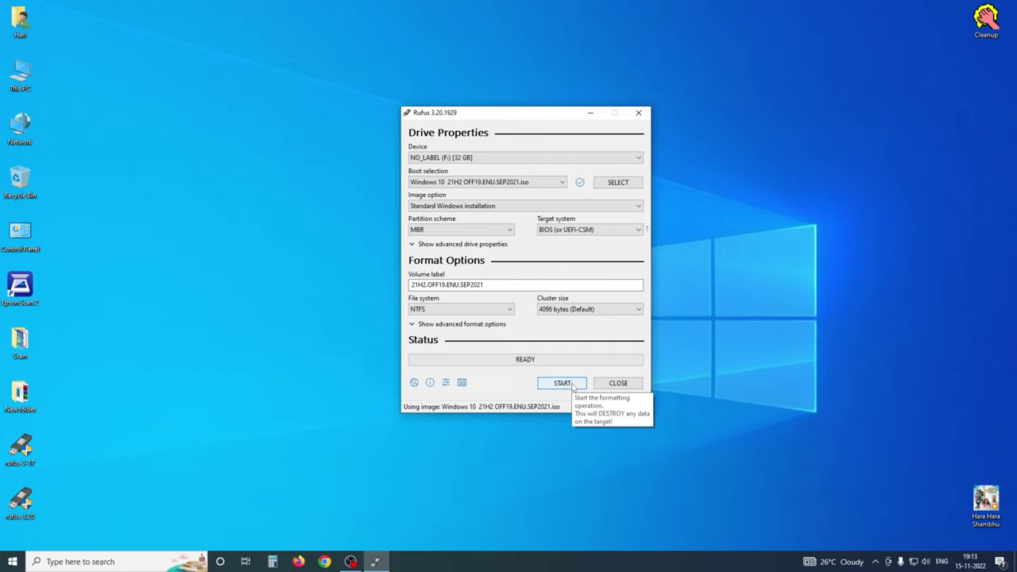
click(509, 309)
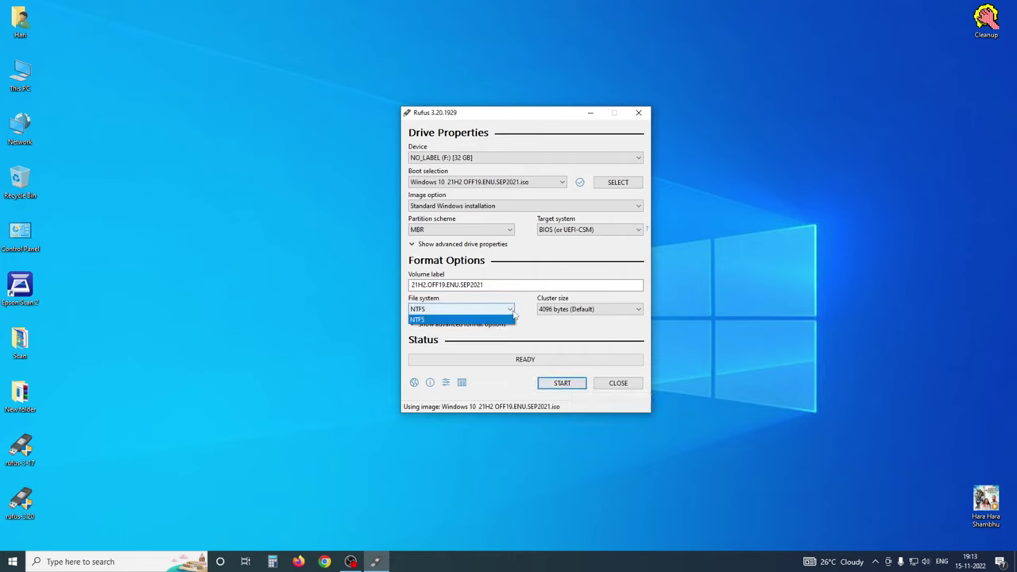
click(510, 310)
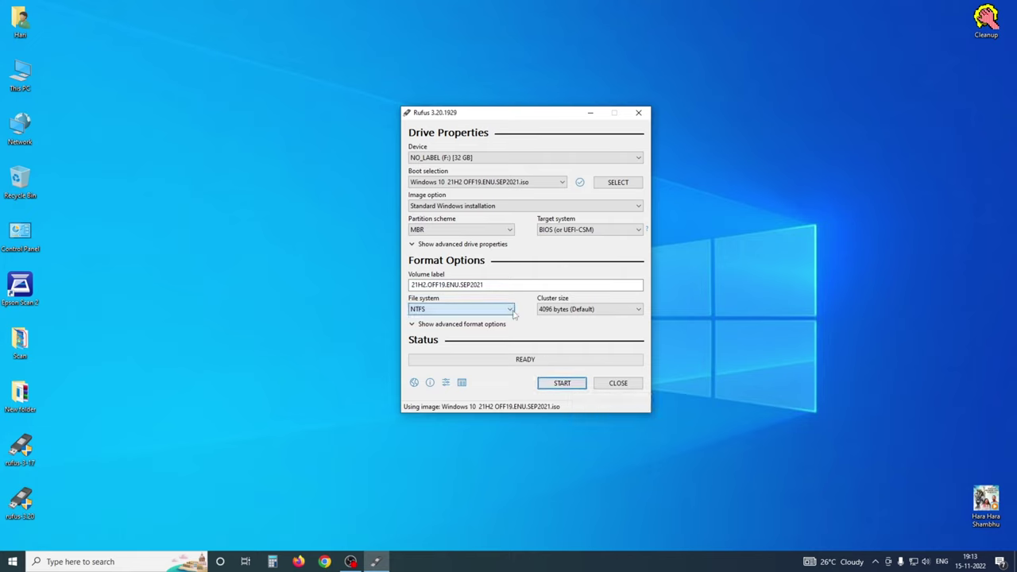
click(574, 384)
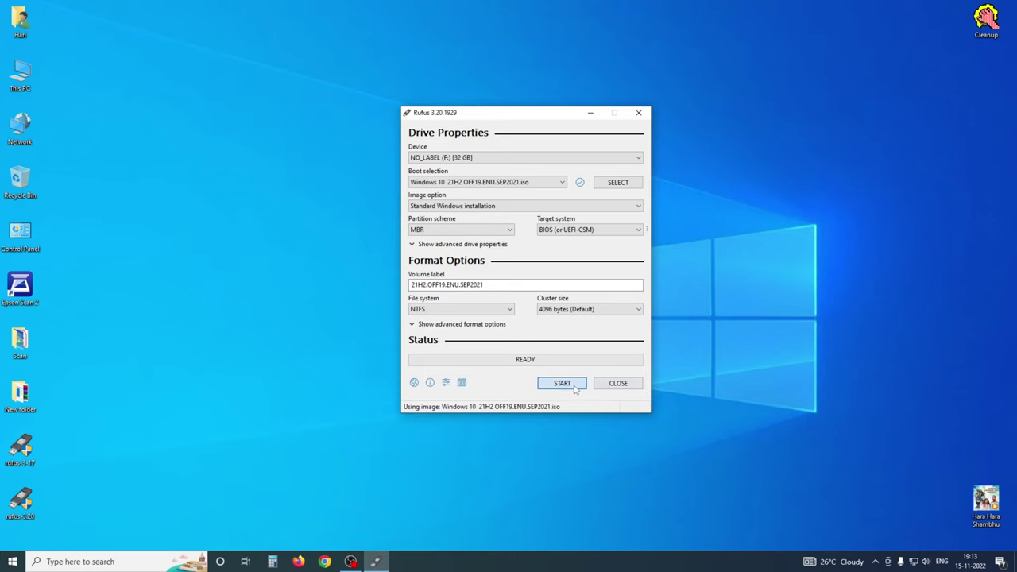
click(556, 324)
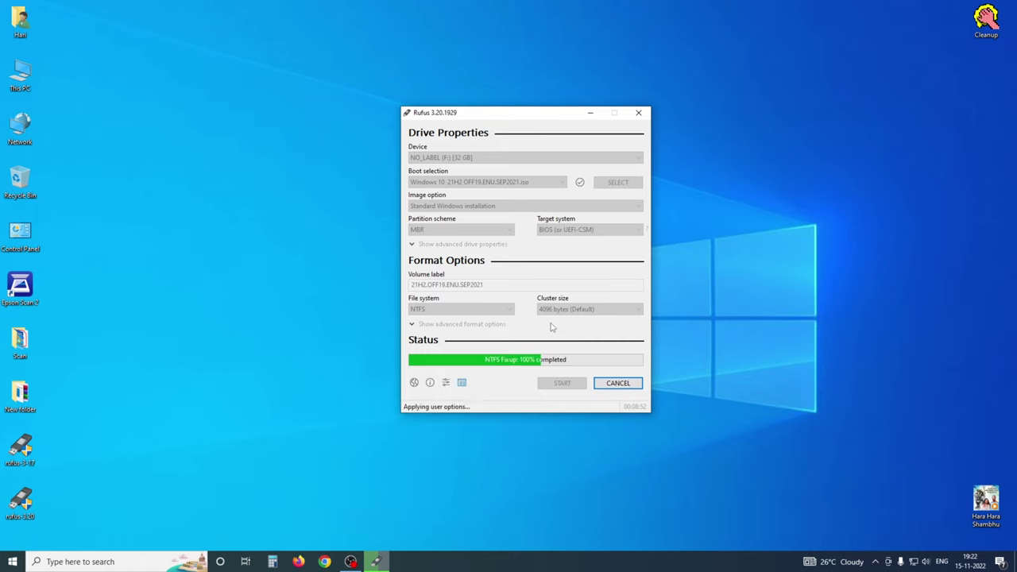
Close Rufus once the Windows 10 ISO has finished writing to the drive
click(619, 384)
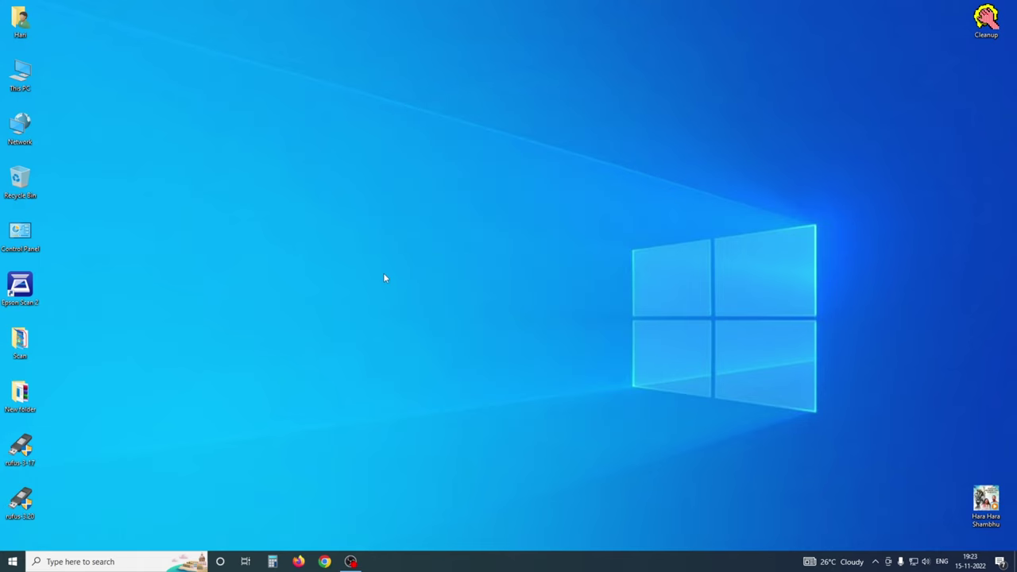